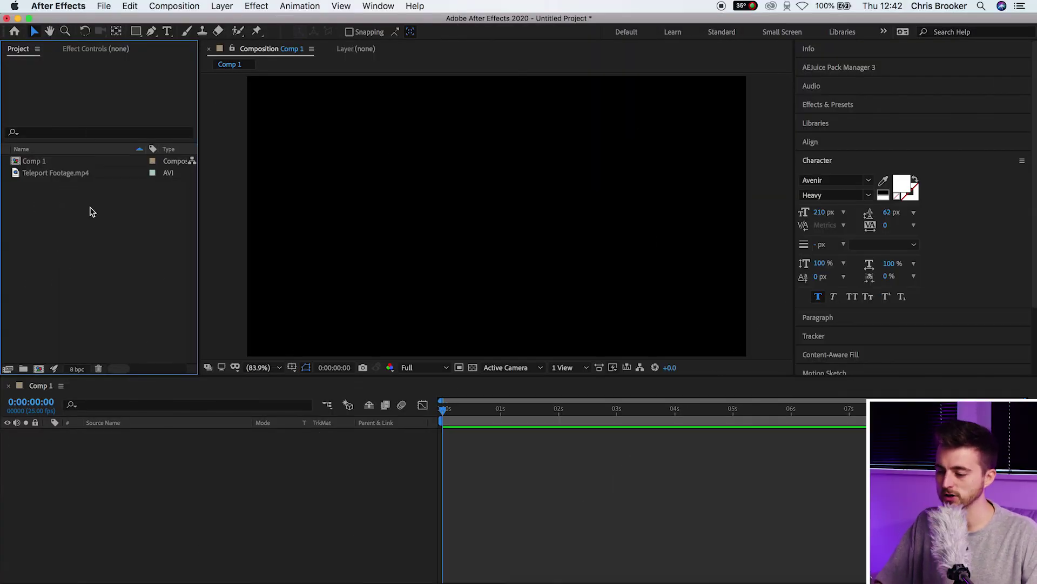
Add Teleport Footage.mp4 to Comp 1, select its layer, and hide it
drag(70, 172, 263, 481)
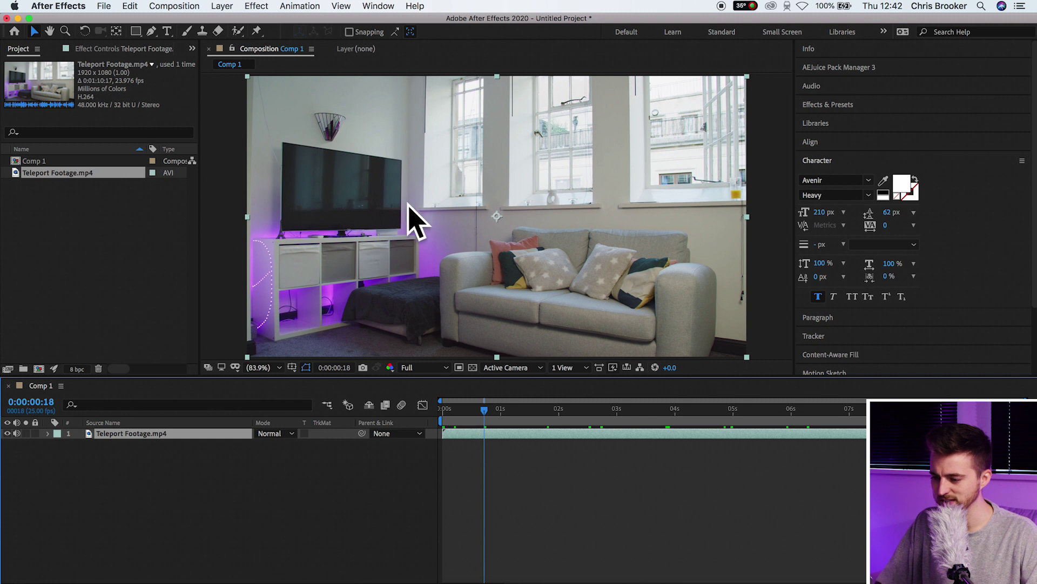
click(381, 494)
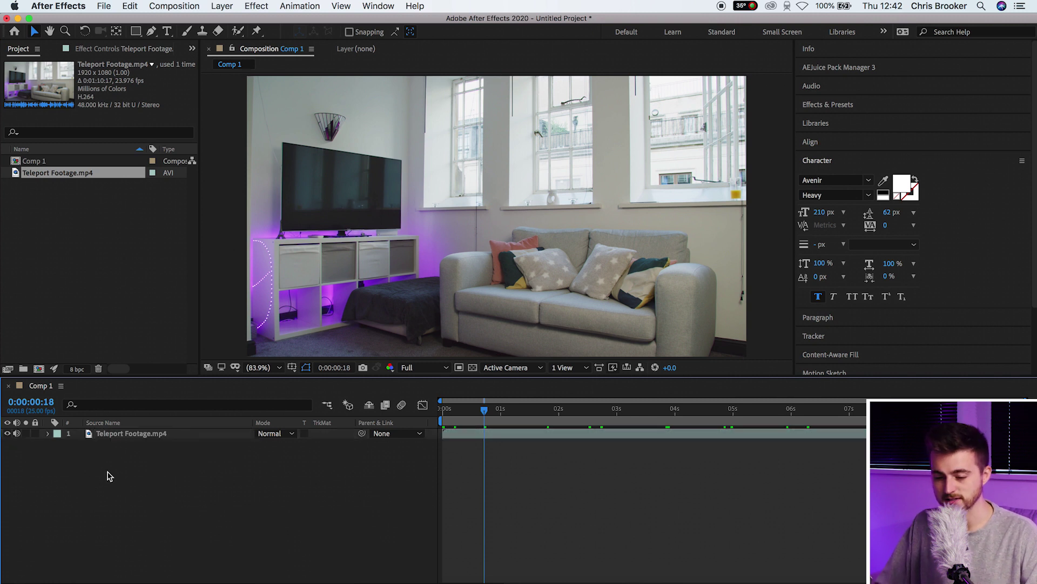
click(122, 436)
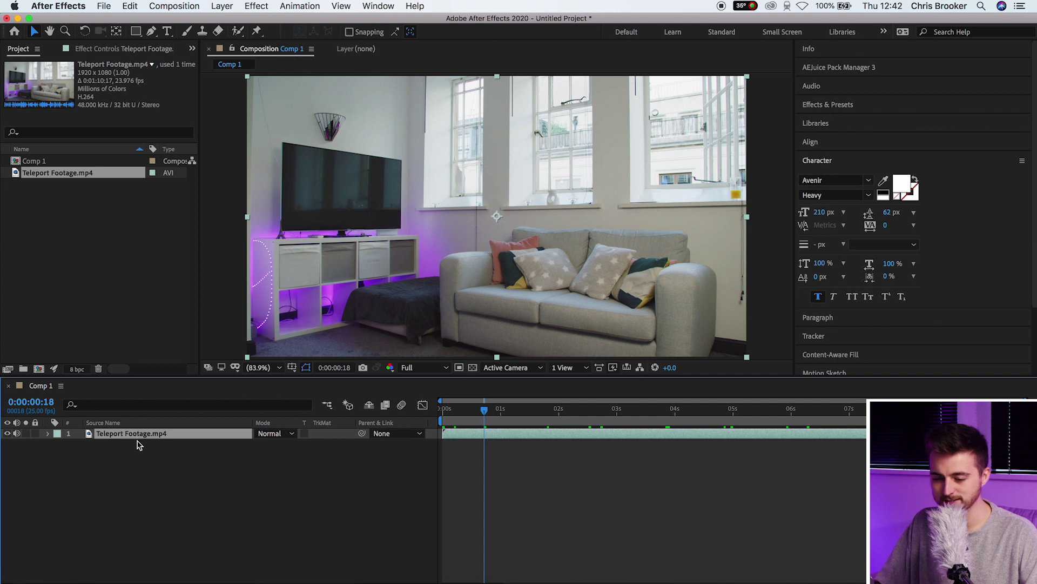
click(9, 434)
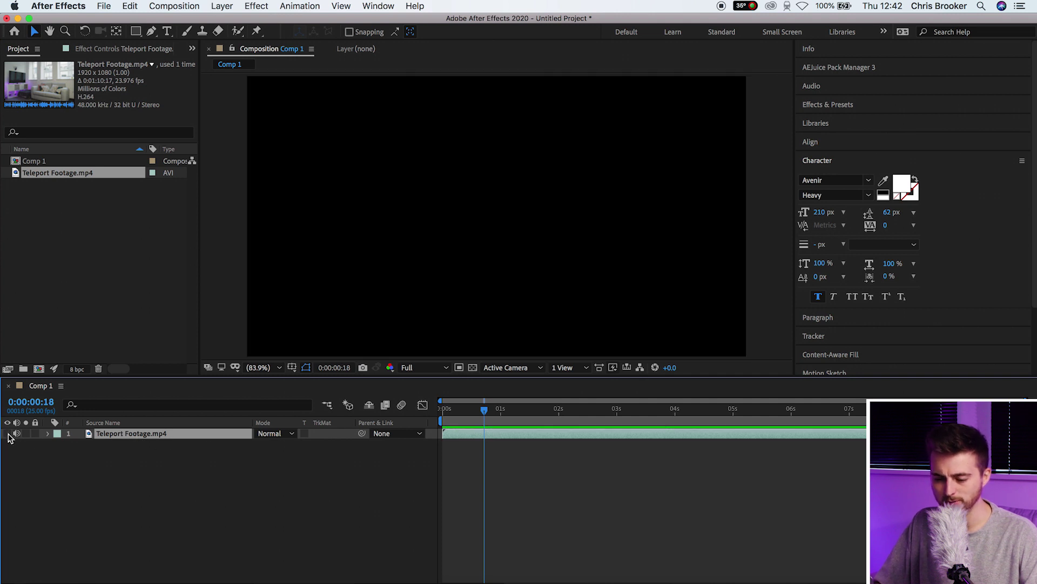
Create a white BROOKER text layer and enter a larger font size in the Character panel
click(168, 32)
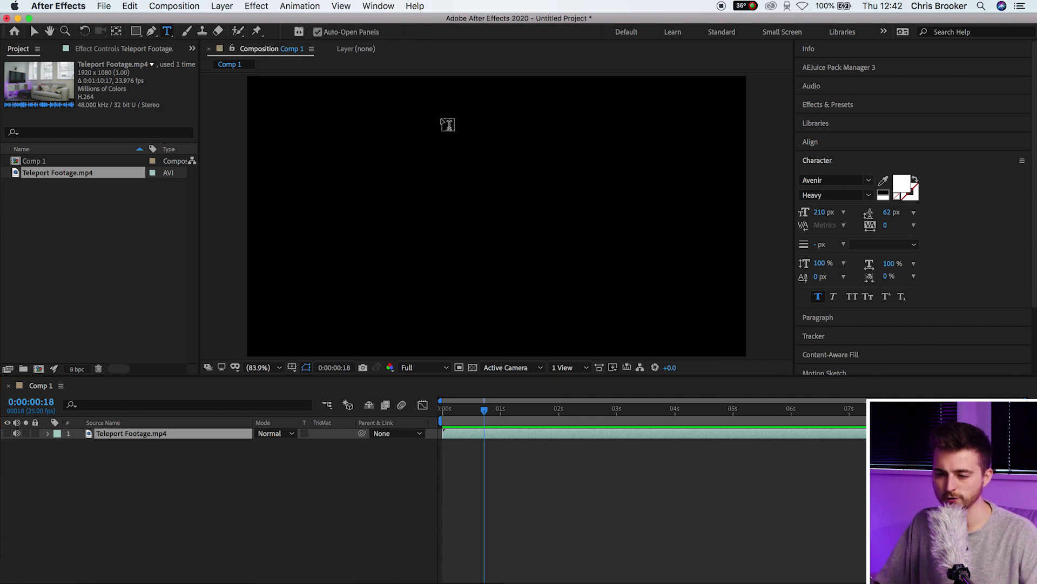
click(408, 196)
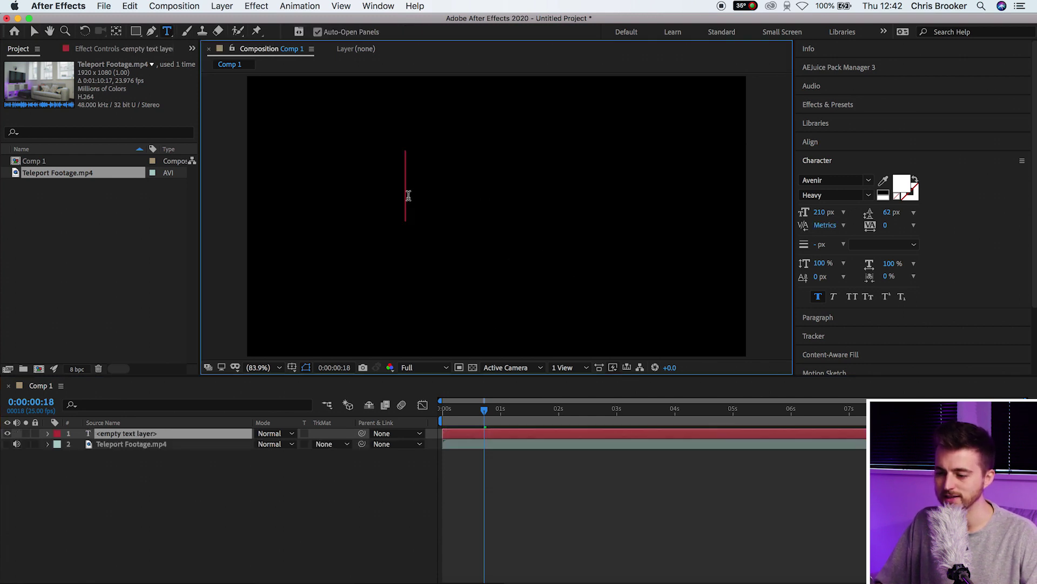
text(BROO)
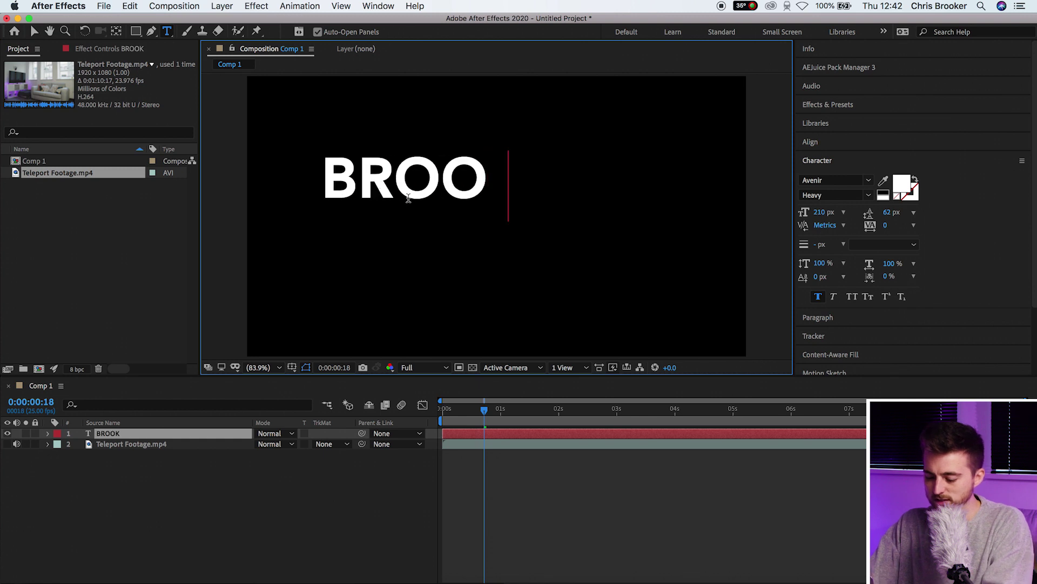
text(KER)
key(Escape)
key(v)
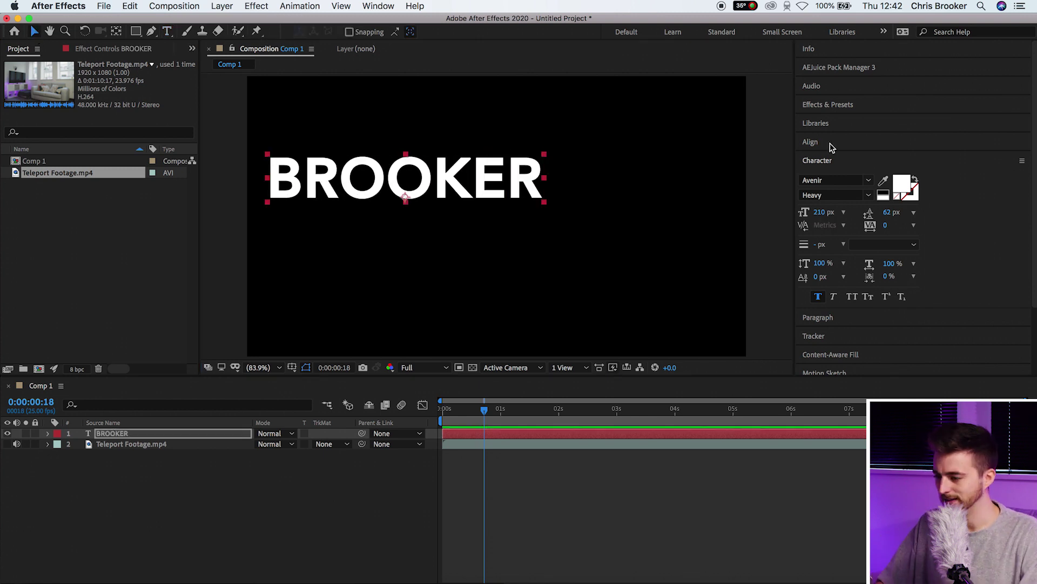
text(233)
key(Return)
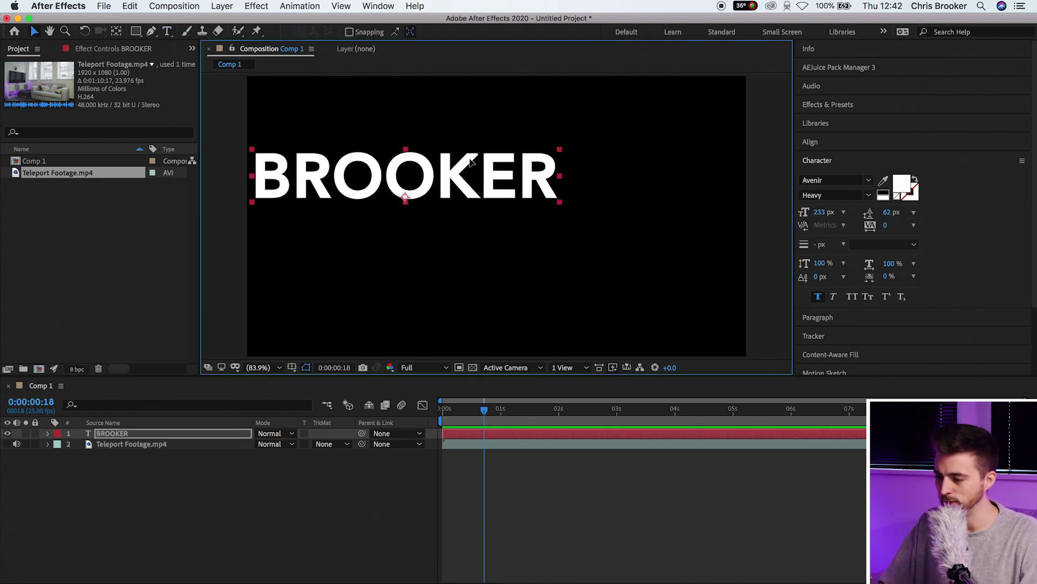
Enlarge BROOKER to 298 px in Avenir Heavy and move it toward the comp centre
drag(824, 212, 860, 211)
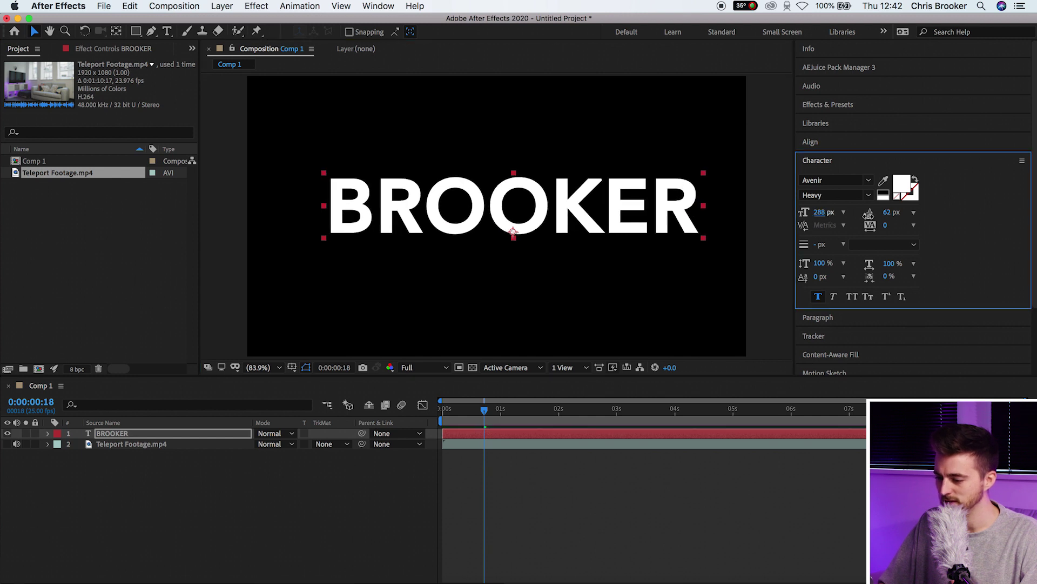
click(868, 180)
click(867, 181)
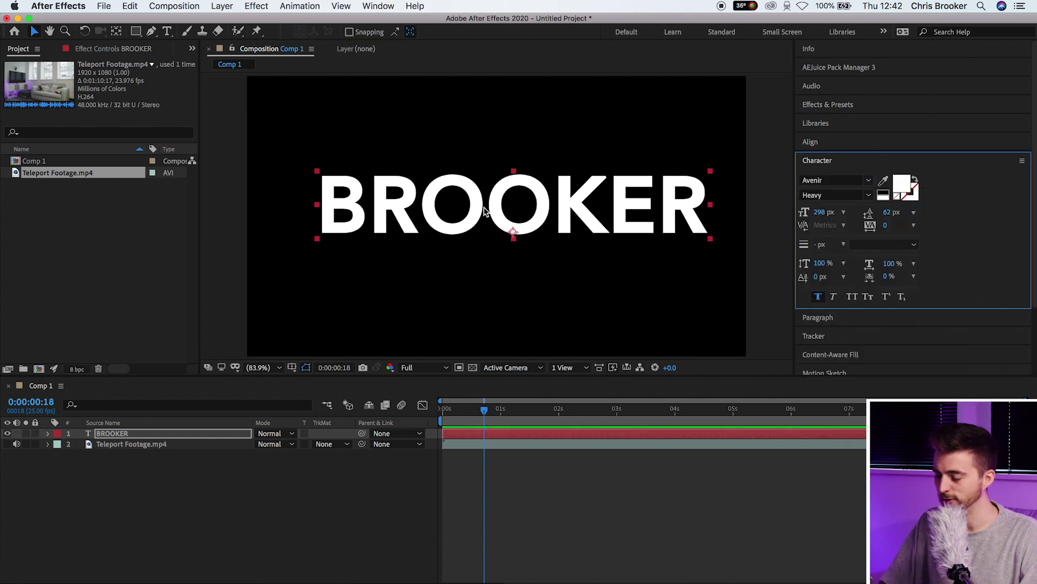
drag(477, 221, 469, 225)
Centre BROOKER against a temporary proportional grid, then select the footage layer
click(293, 367)
click(324, 389)
mouse_move(494, 233)
mouse_down()
mouse_move(499, 224)
mouse_move(475, 227)
mouse_up()
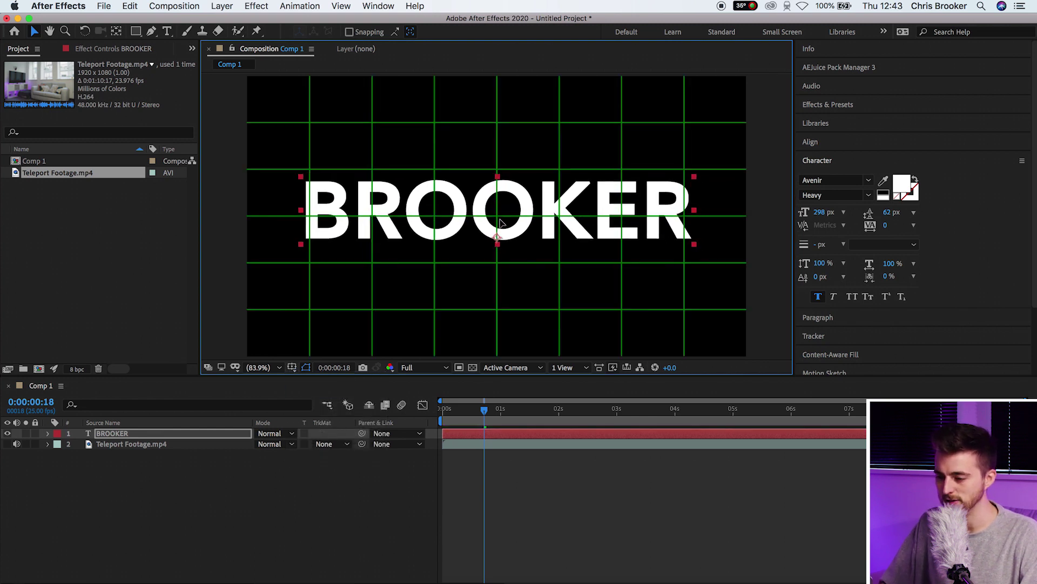
click(293, 367)
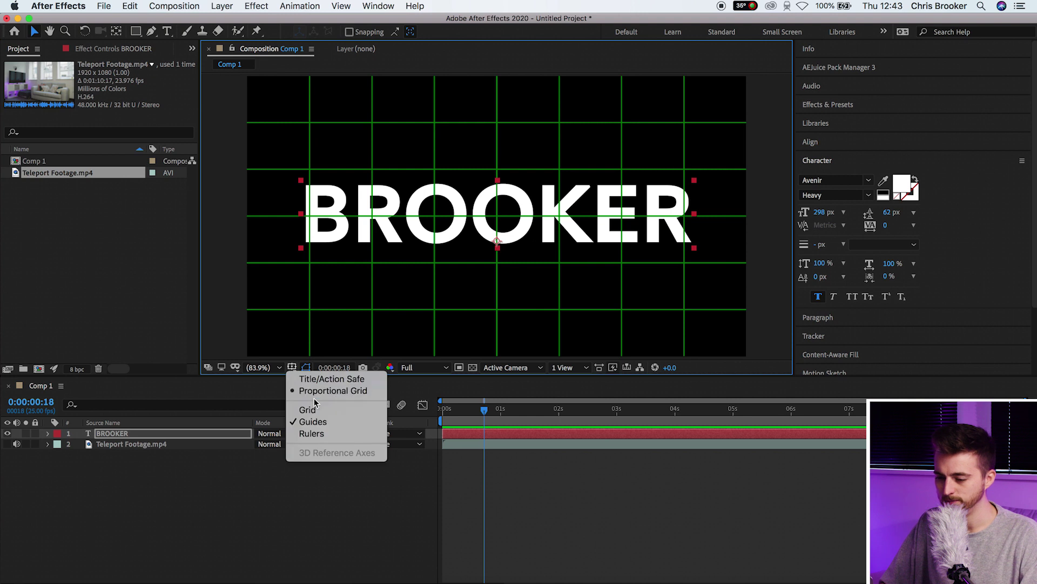
click(325, 390)
click(219, 526)
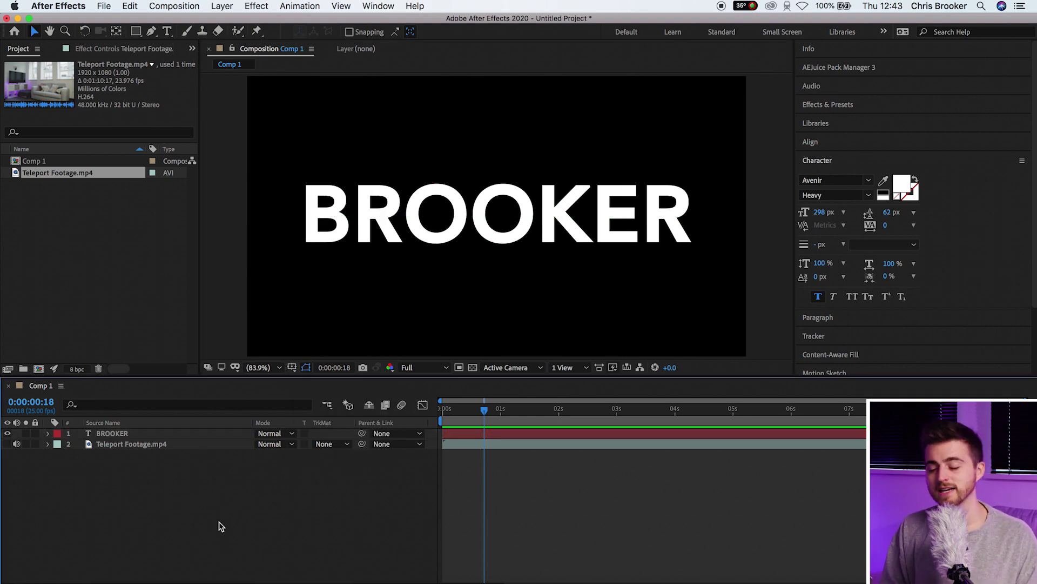
click(132, 445)
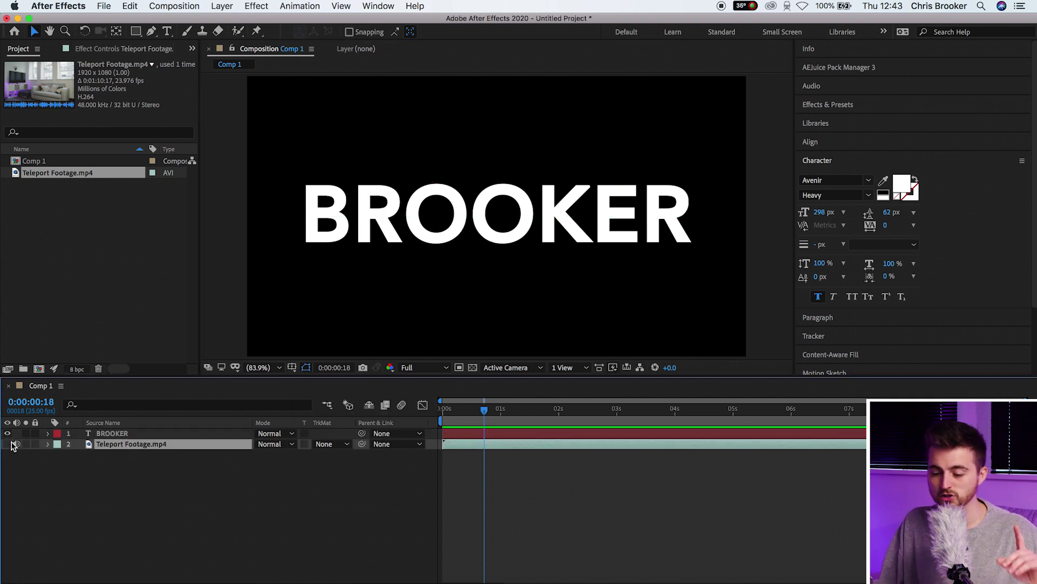
Make the Teleport Footage layer visible again behind BROOKER and select it
click(7, 445)
click(7, 444)
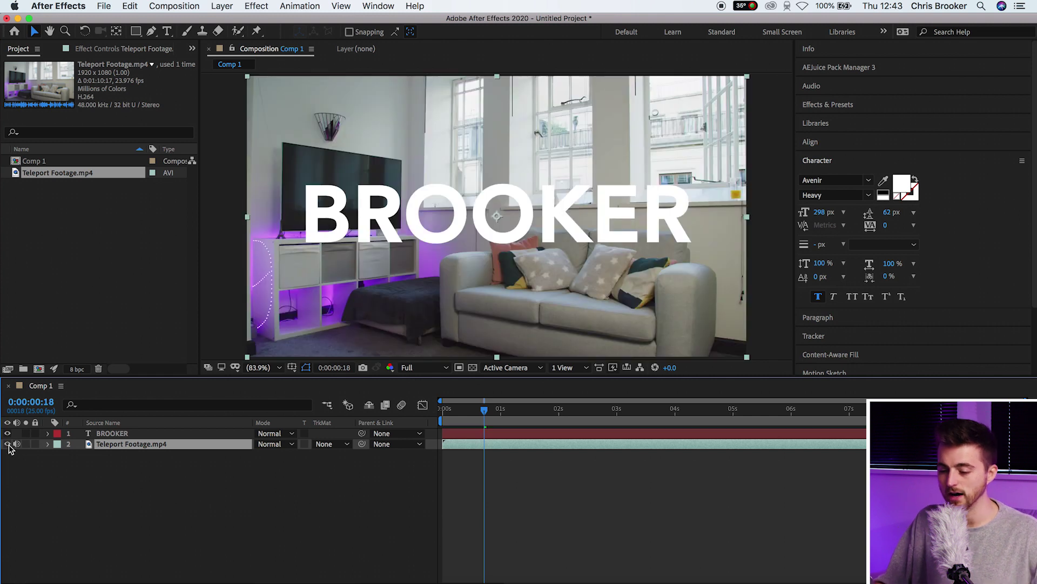
click(128, 488)
click(183, 443)
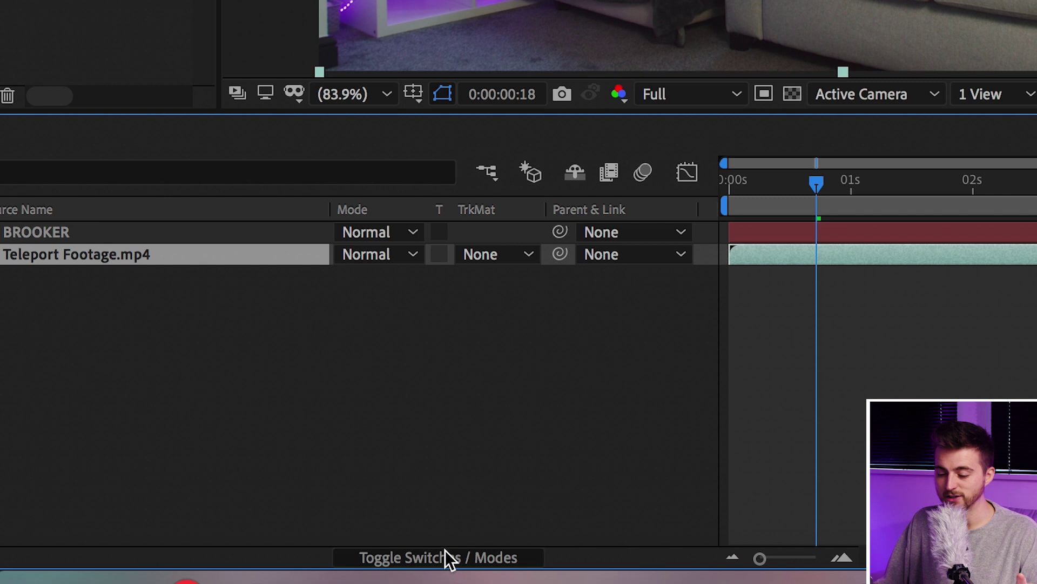
click(445, 558)
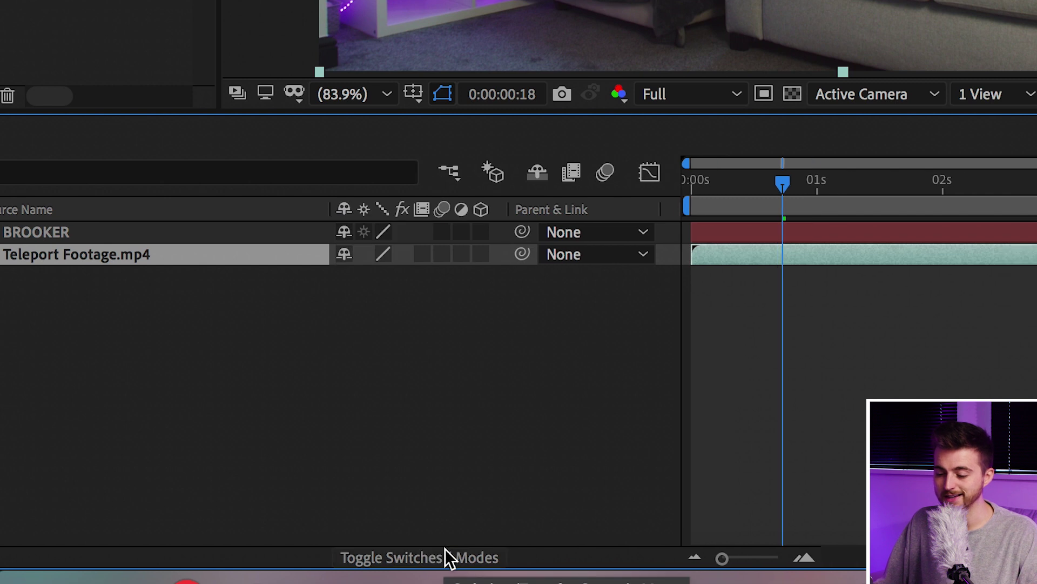
click(442, 558)
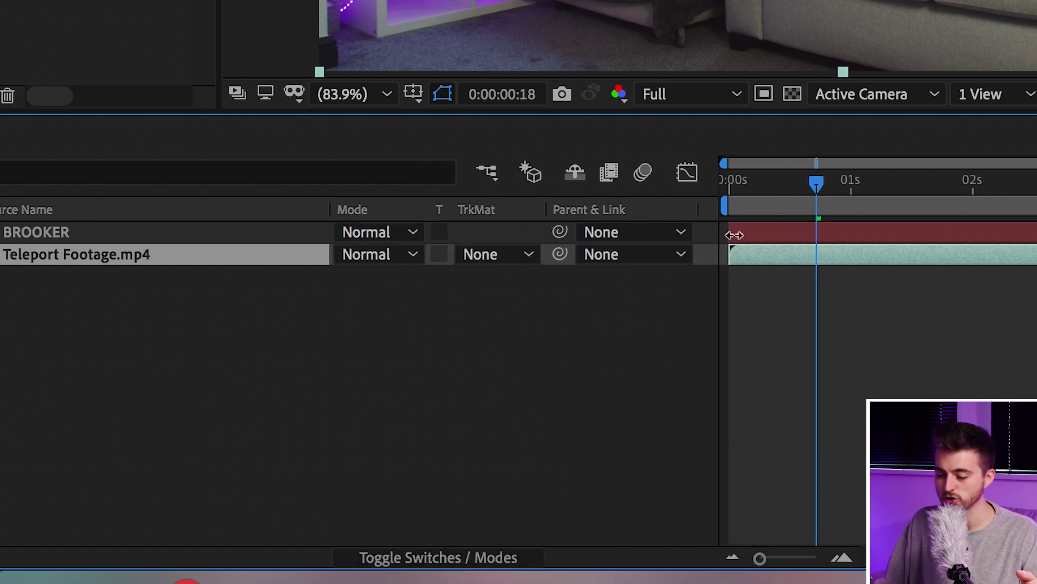
click(425, 559)
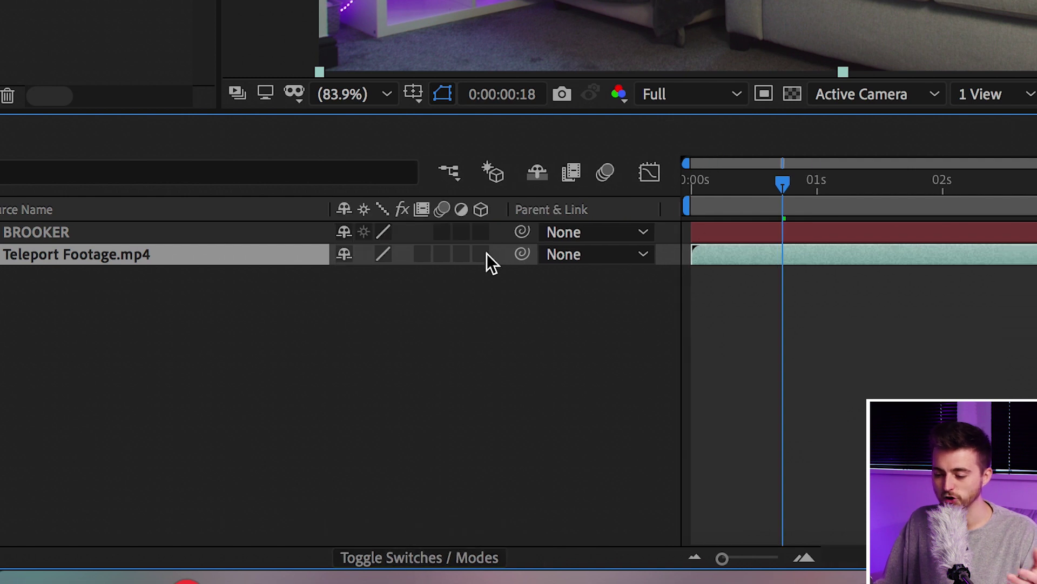
click(414, 560)
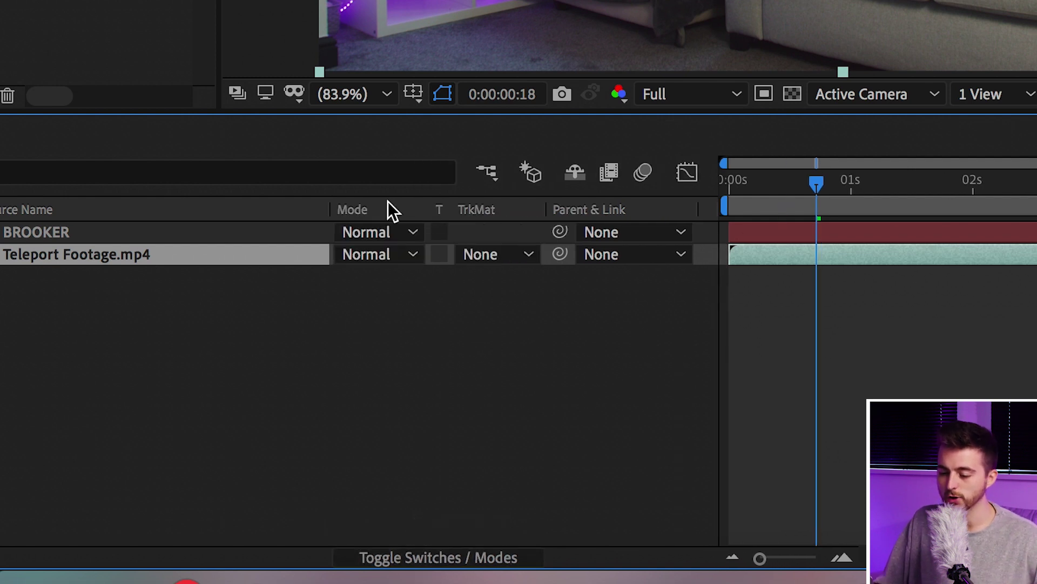
Show the track matte choices for the Teleport Footage layer
click(503, 255)
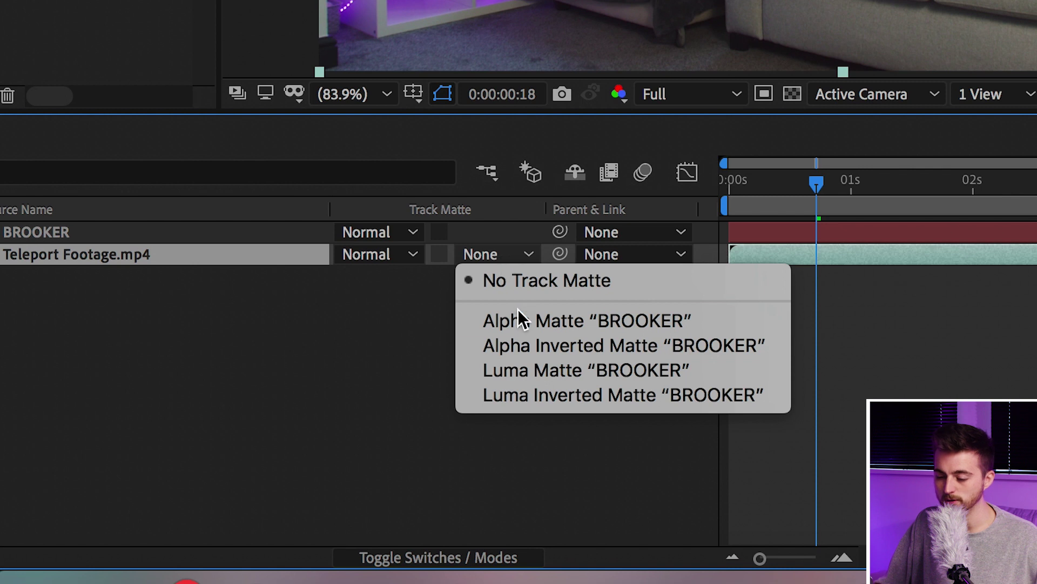